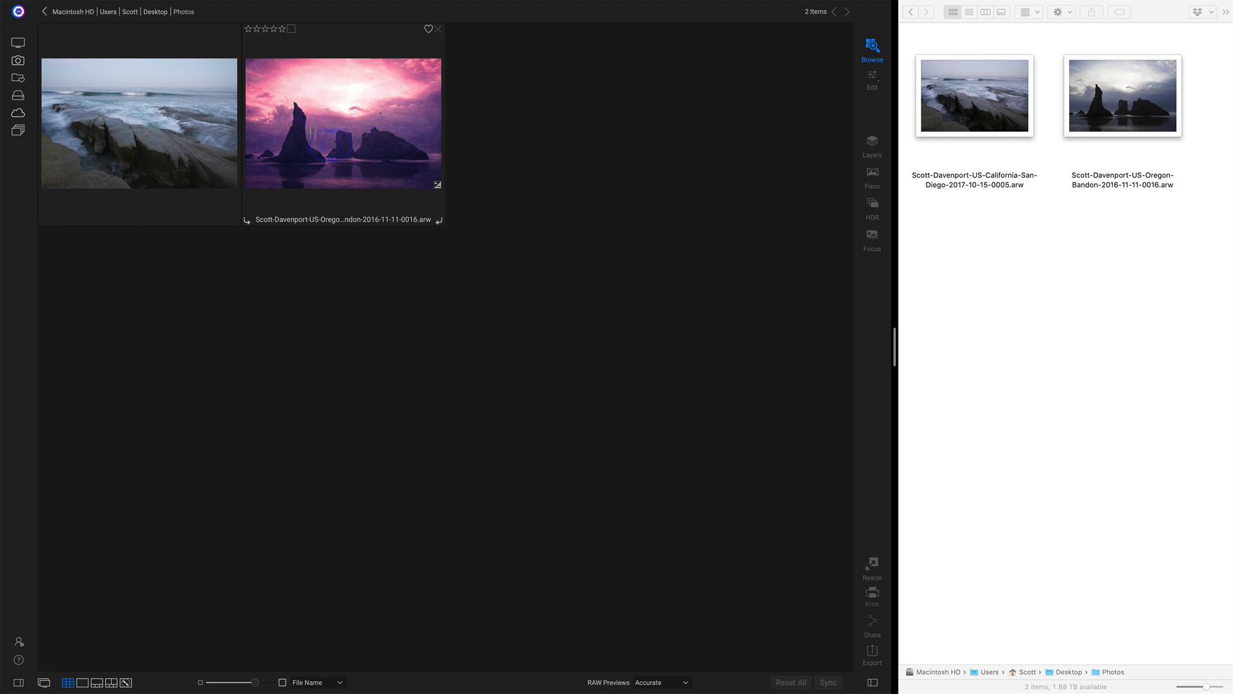
Select the San Diego photo in Browse, then clear the photo selection.
{"action": "left_click", "coordinate": [157, 147]}
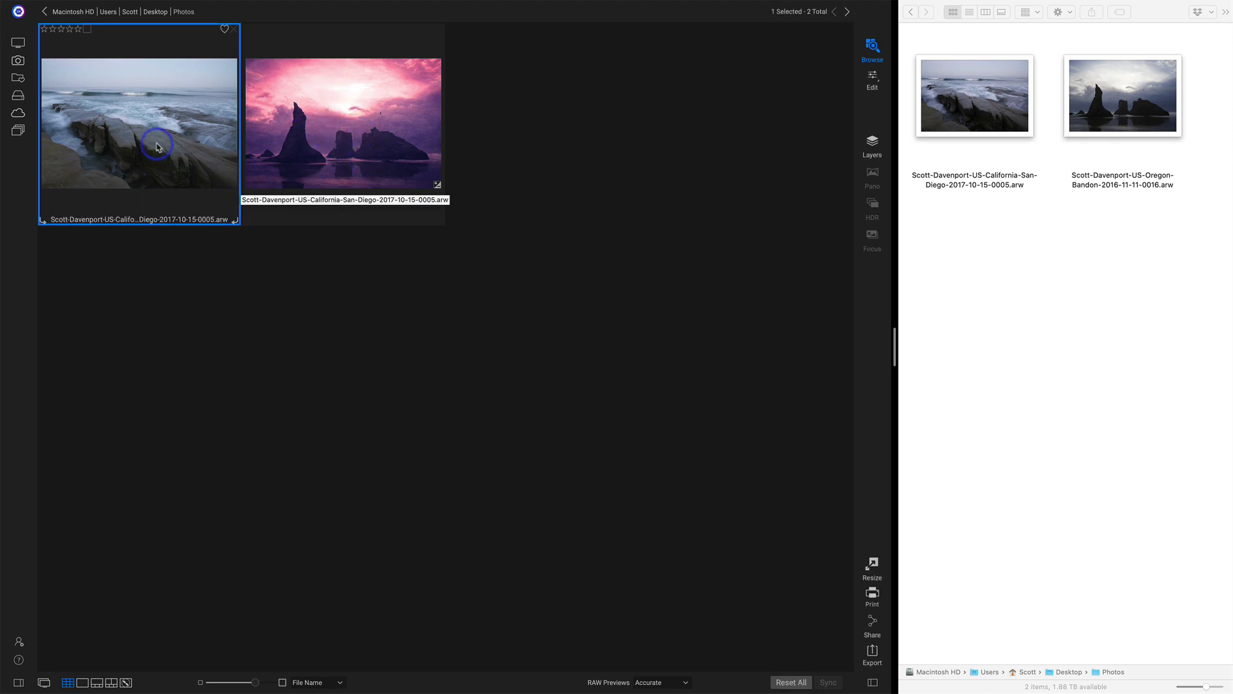
{"action": "left_click", "coordinate": [334, 281]}
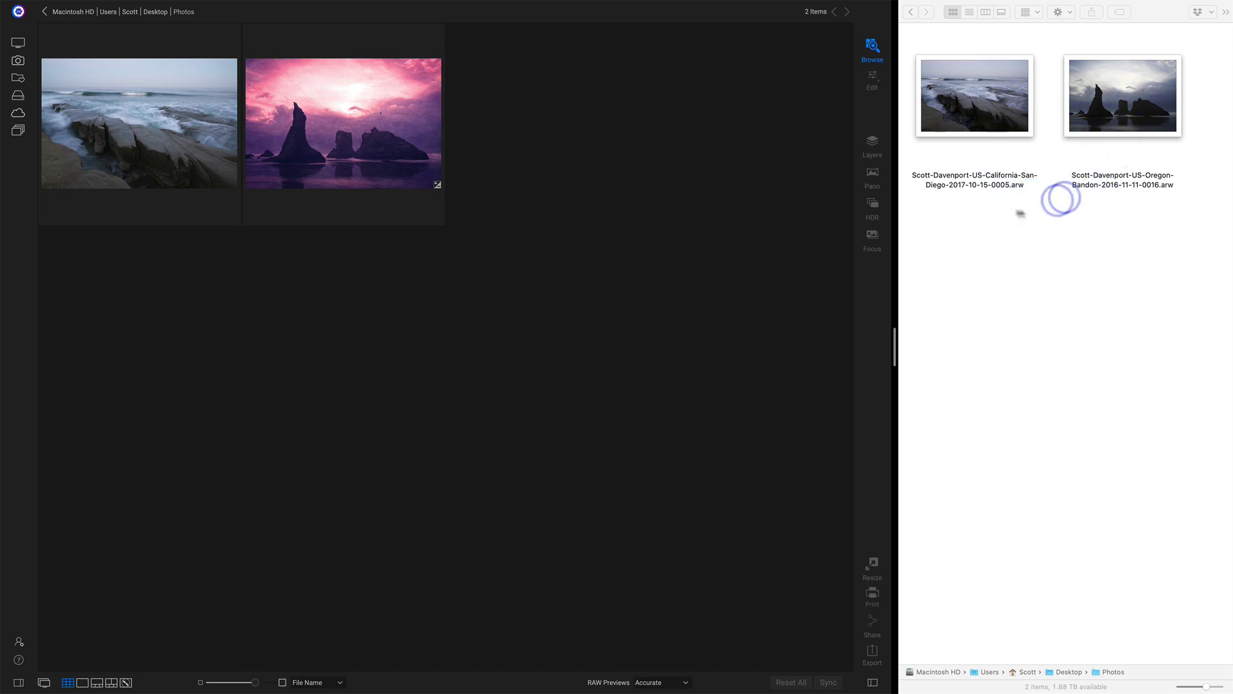
{"action": "left_click", "coordinate": [1028, 228]}
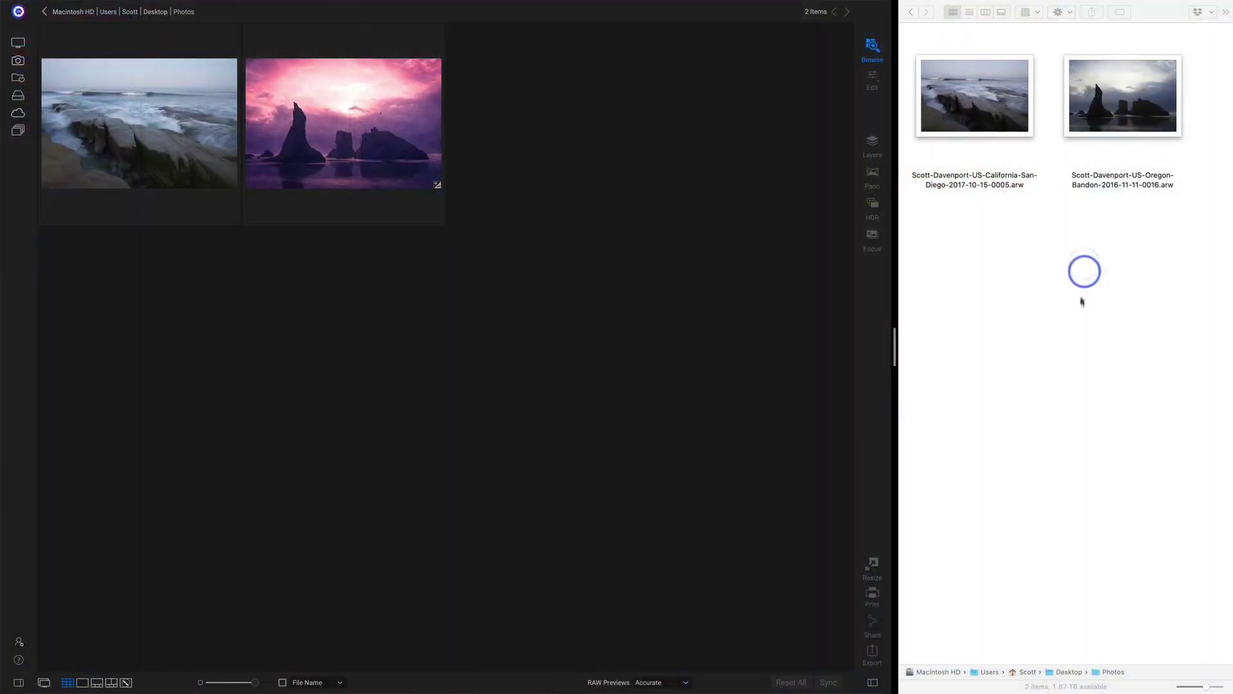
Refresh Finder's Photos folder, still showing two .arw files, and accept the sidecar preferences.
{"action": "left_click", "coordinate": [926, 36]}
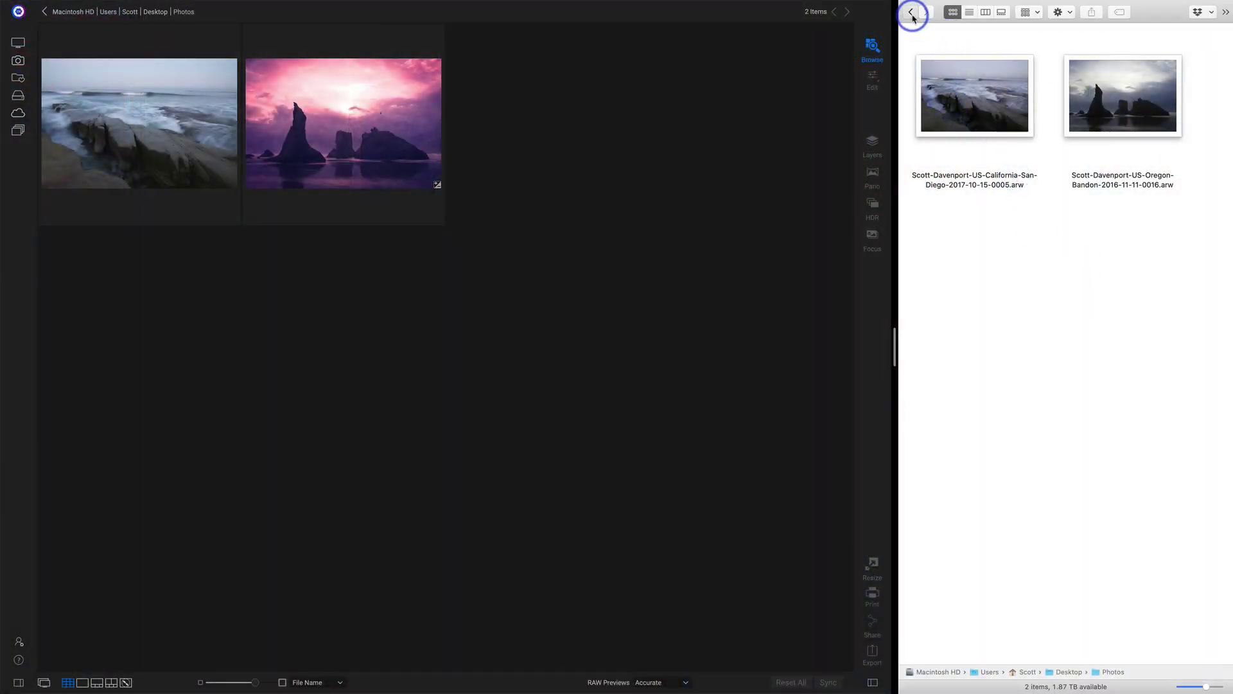
{"action": "left_click", "coordinate": [911, 12]}
{"action": "left_click", "coordinate": [988, 127]}
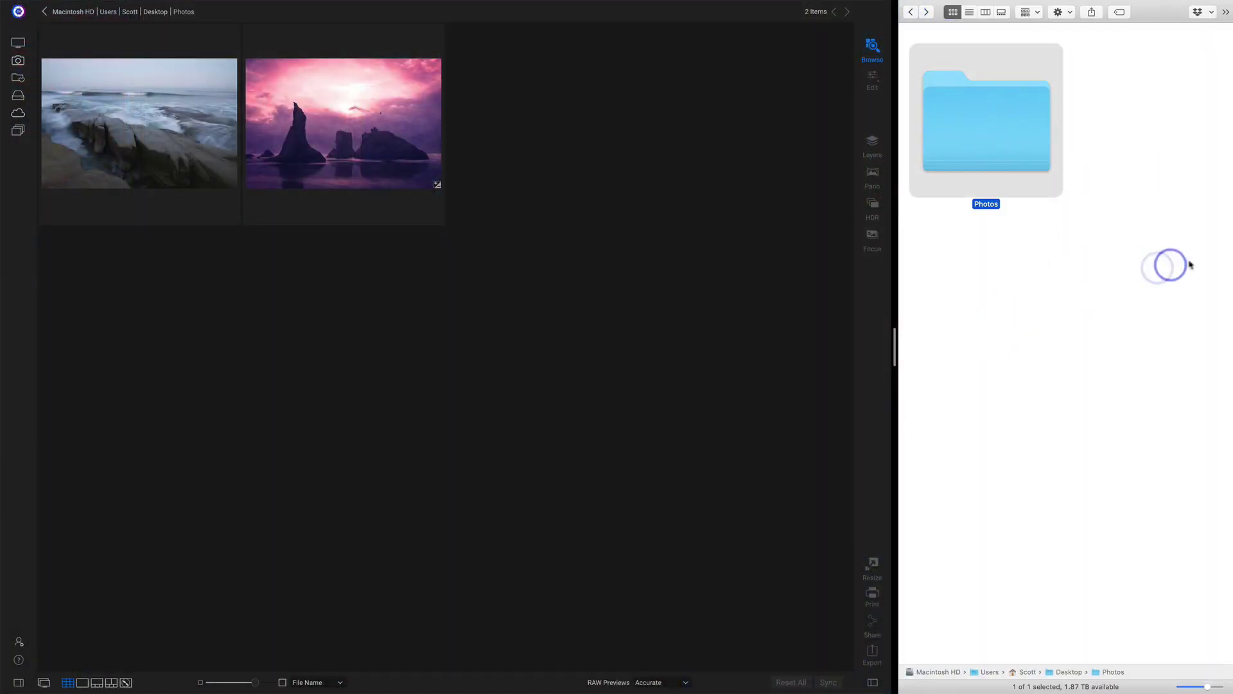
{"action": "left_click", "coordinate": [927, 12]}
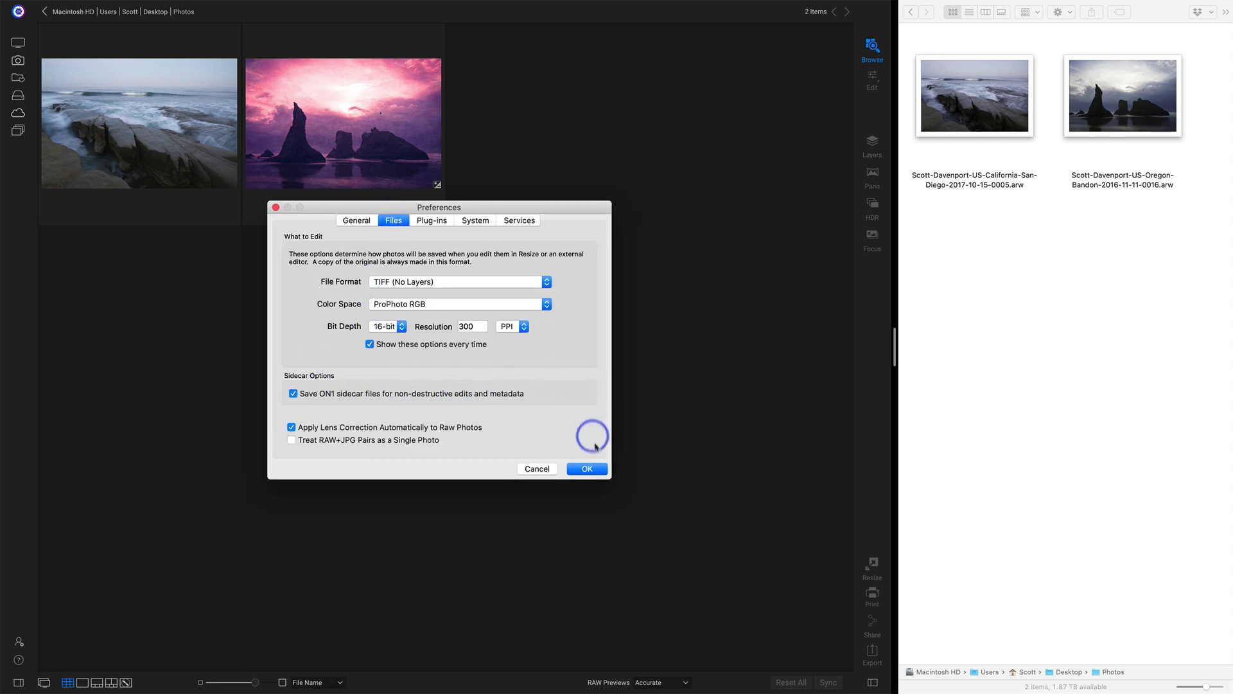
{"action": "left_click", "coordinate": [587, 469]}
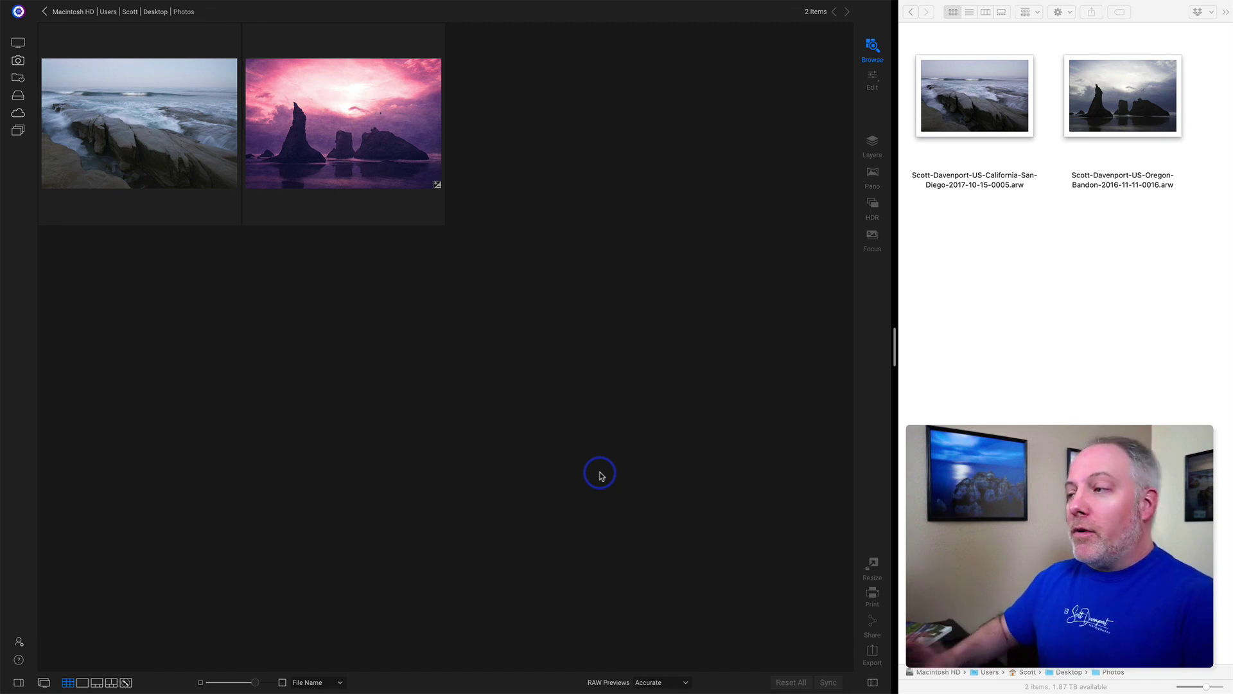
Apply the Physical Graffiti preset to the San Diego photo from the Presets list.
{"action": "left_click", "coordinate": [172, 144]}
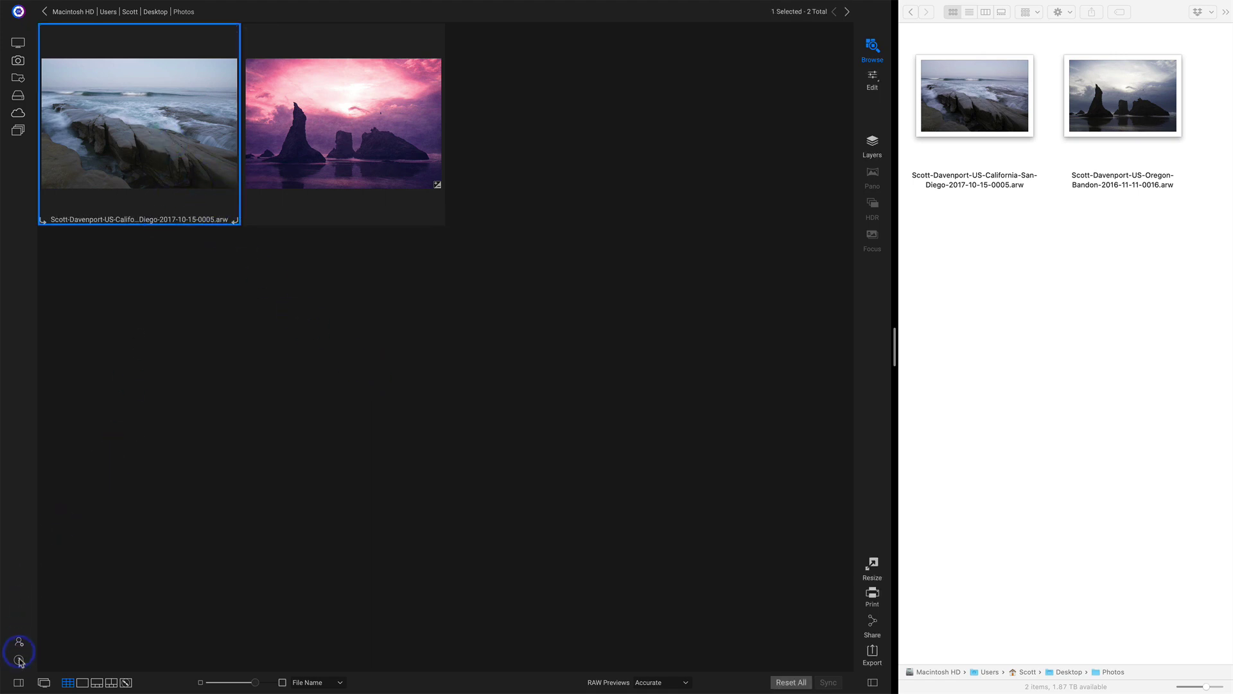
{"action": "left_click", "coordinate": [20, 682]}
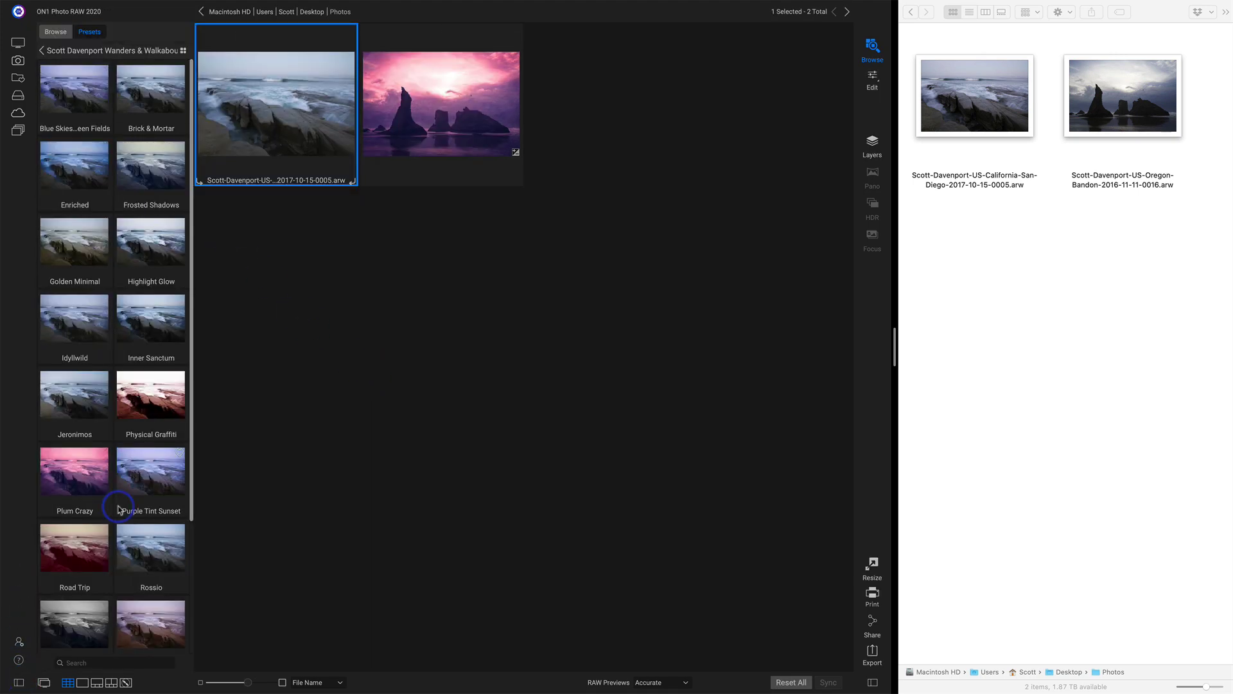
{"action": "left_click", "coordinate": [141, 393]}
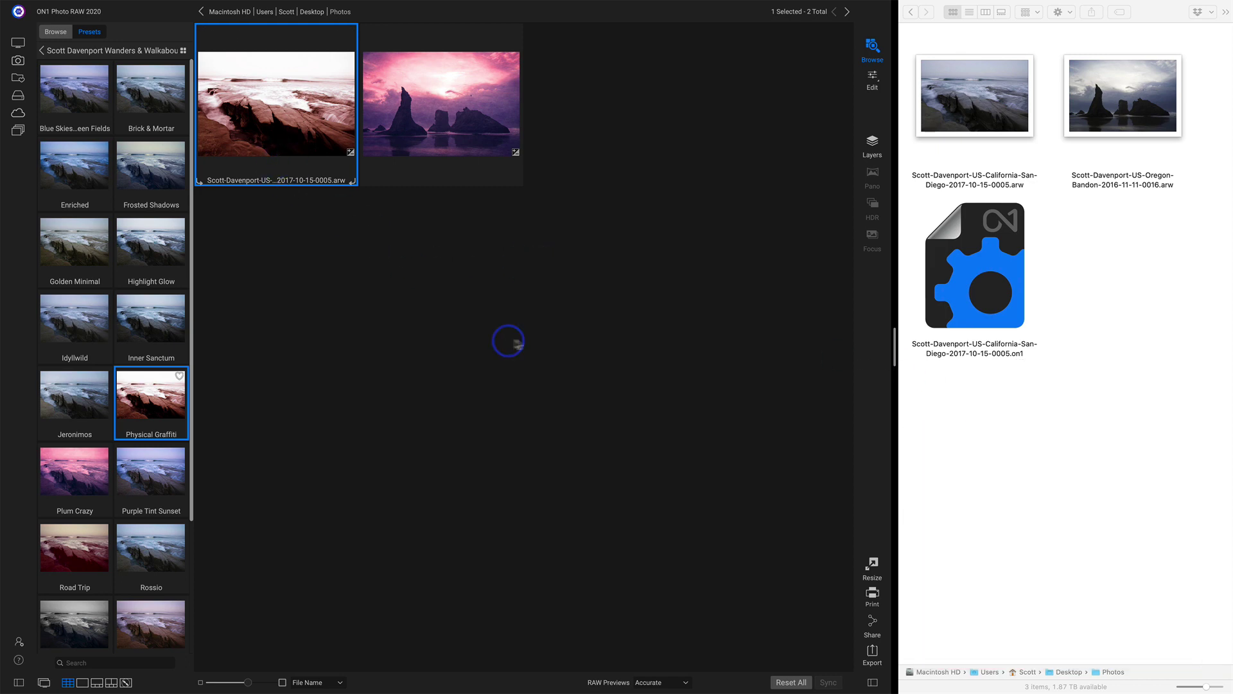
Enter the photographer's name in the Oregon photo's Author metadata field.
{"action": "left_click", "coordinate": [18, 684]}
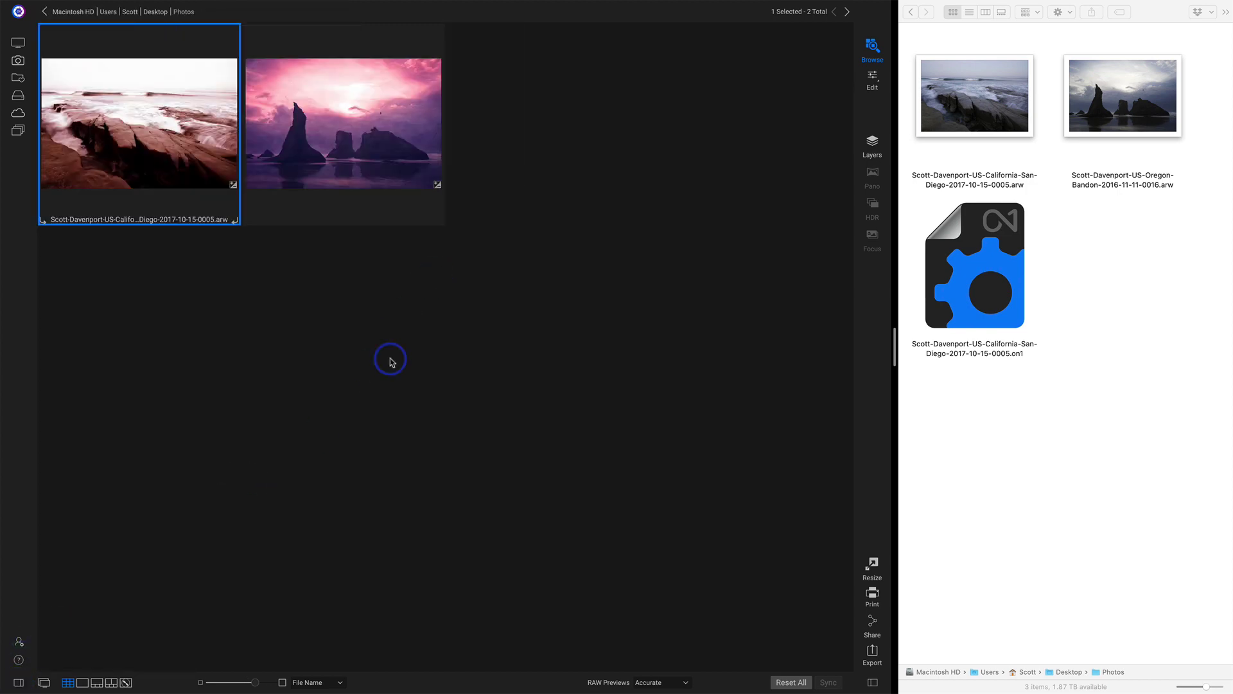
{"action": "left_click", "coordinate": [339, 129]}
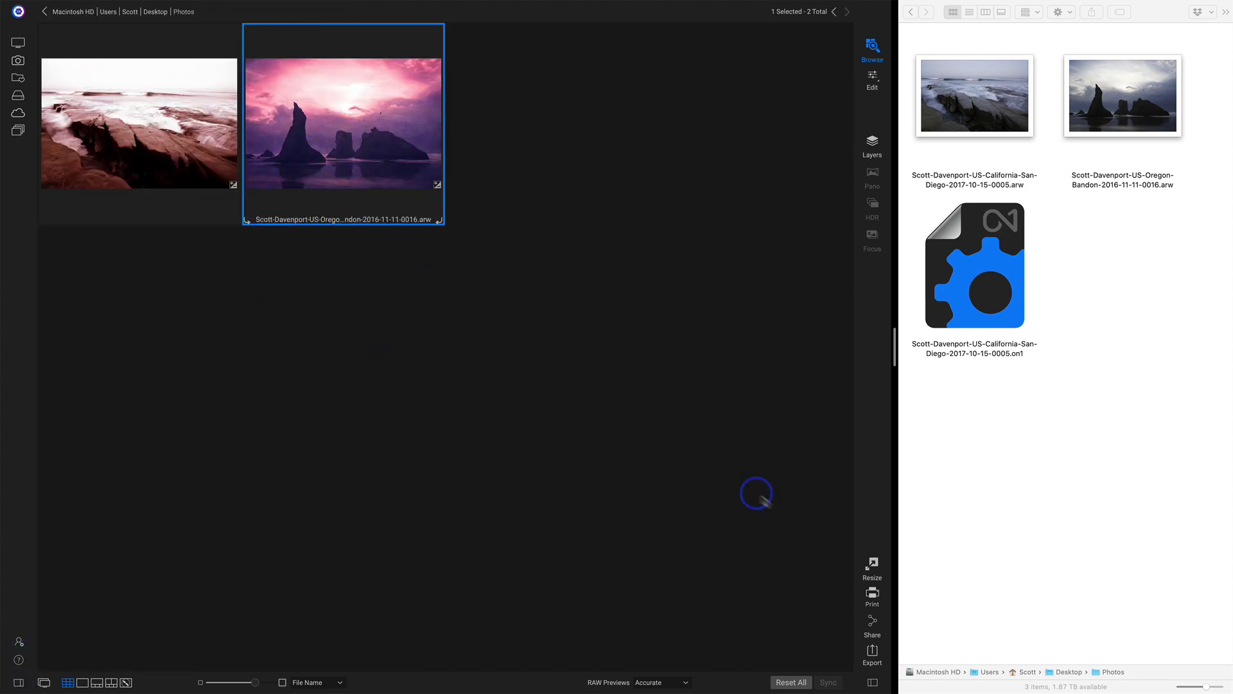
{"action": "left_click", "coordinate": [873, 682]}
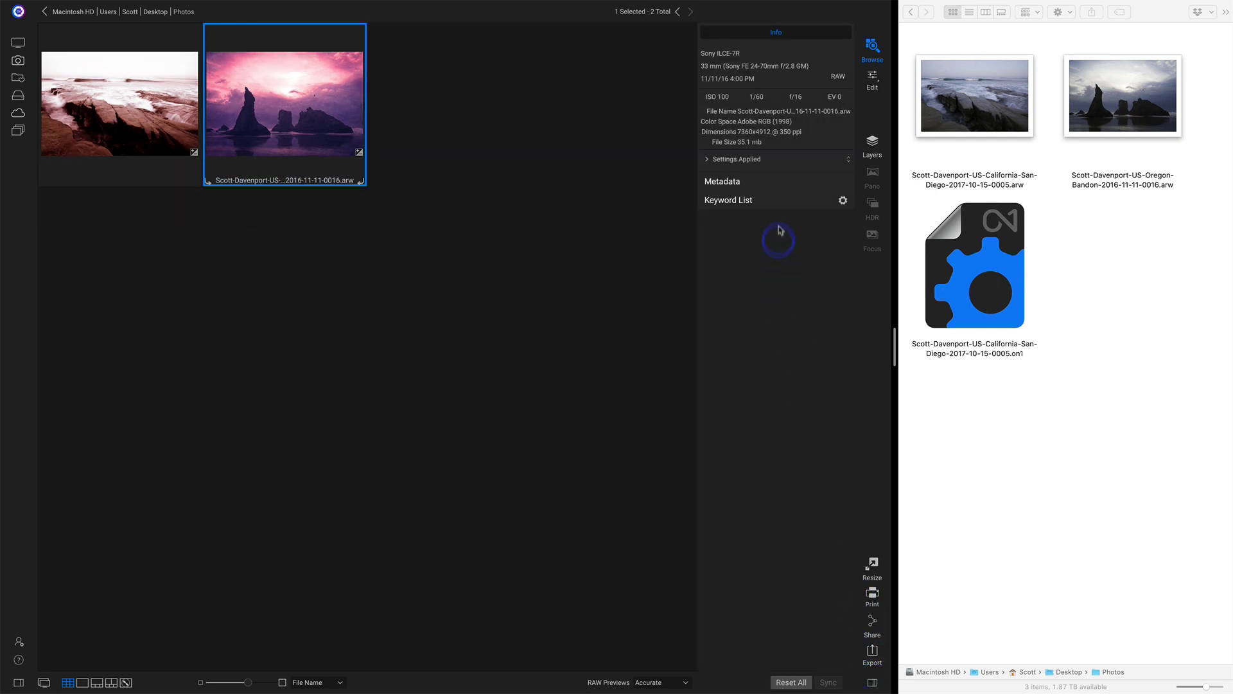
{"action": "left_click", "coordinate": [777, 187]}
{"action": "left_click", "coordinate": [764, 213]}
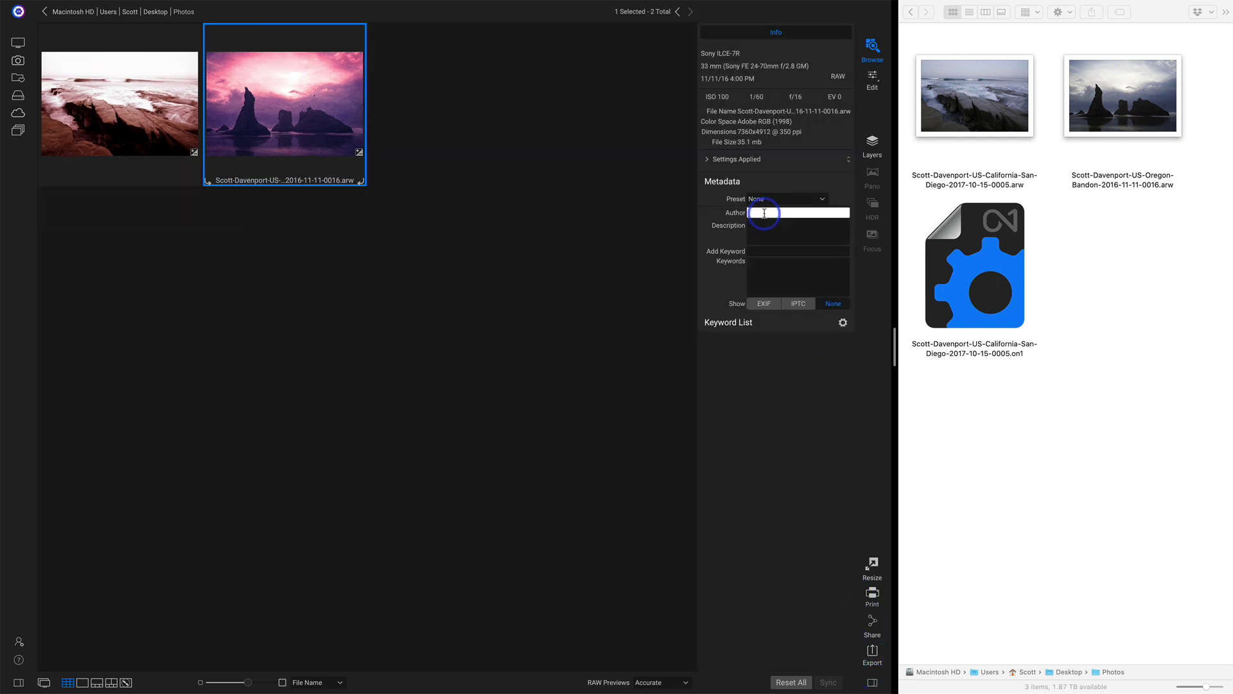
{"action": "type", "text": "Scott Davenport"}
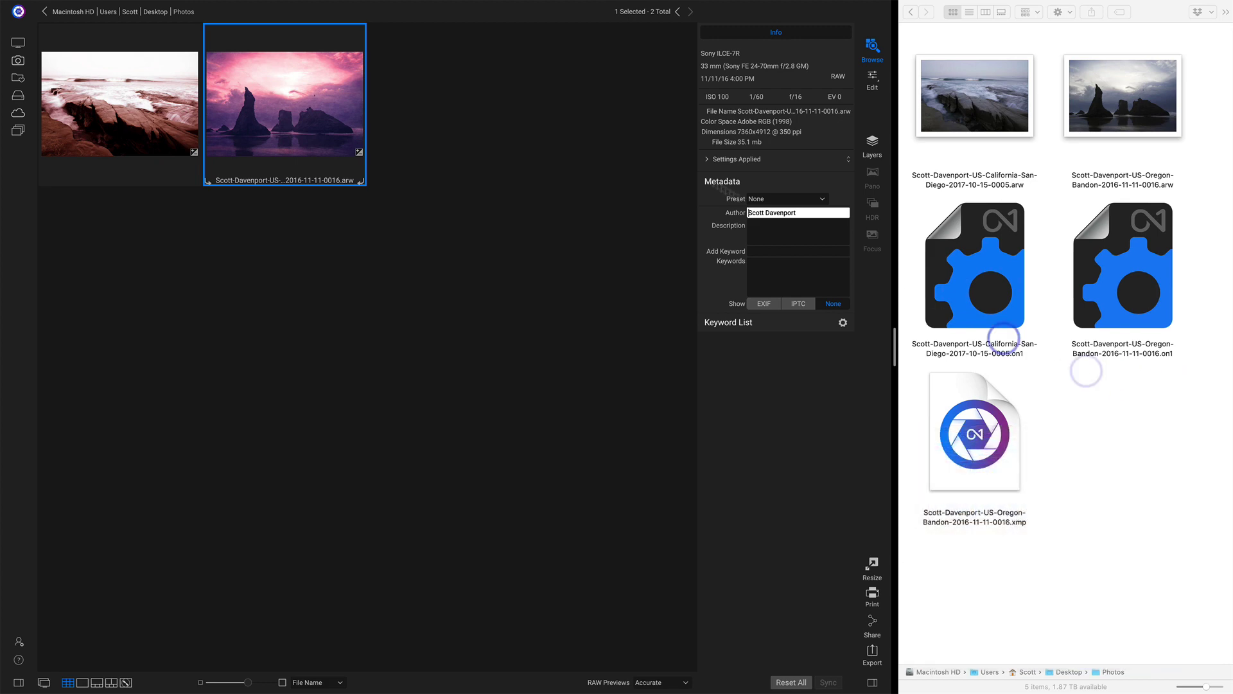
{"action": "left_click", "coordinate": [663, 154]}
{"action": "left_click", "coordinate": [138, 220]}
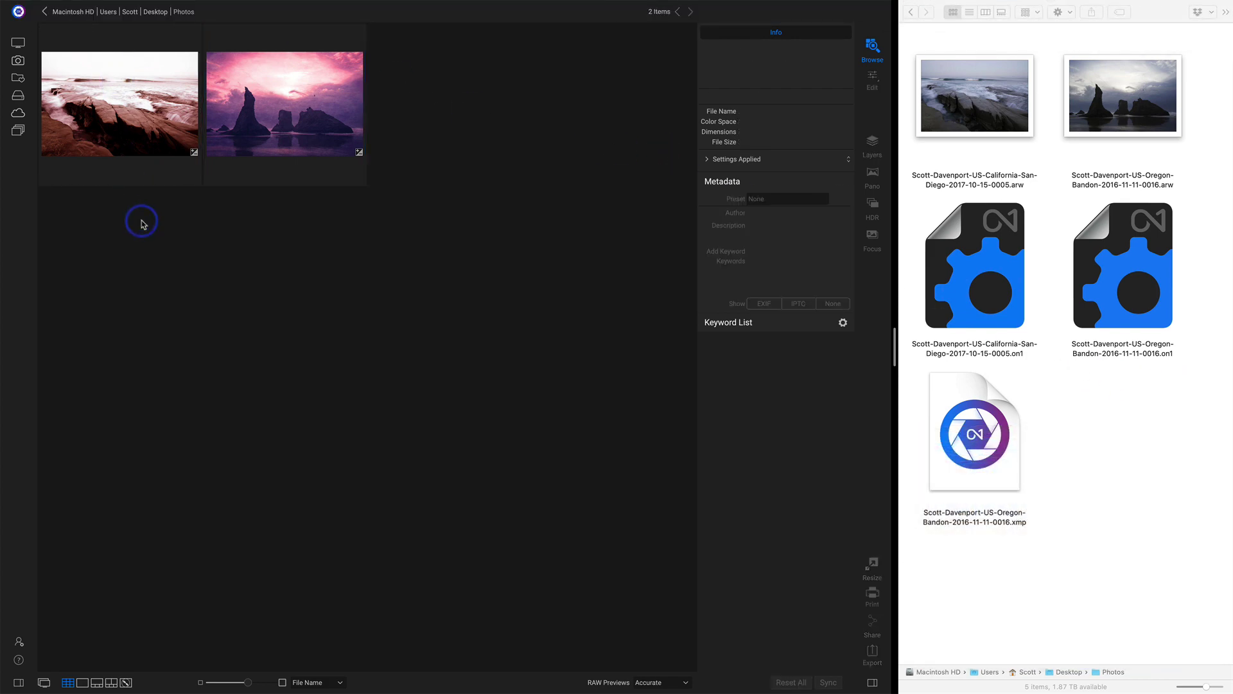
{"action": "left_click", "coordinate": [77, 6]}
{"action": "left_click", "coordinate": [92, 49]}
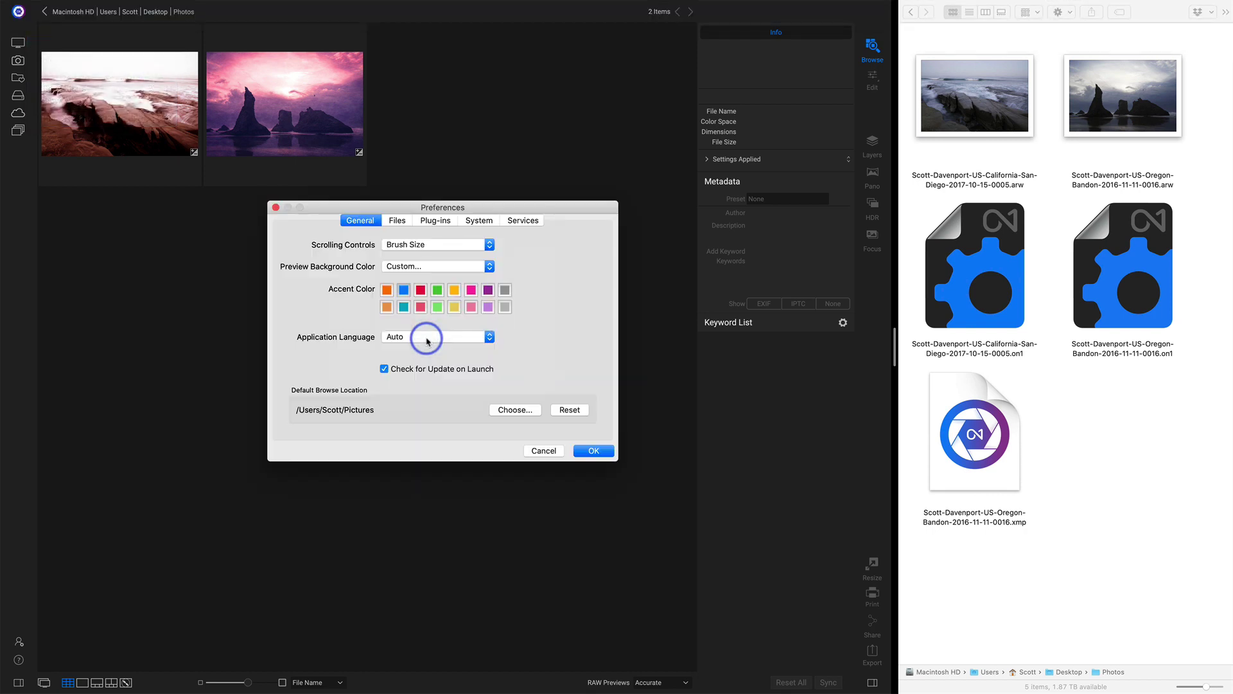
{"action": "left_click", "coordinate": [399, 220]}
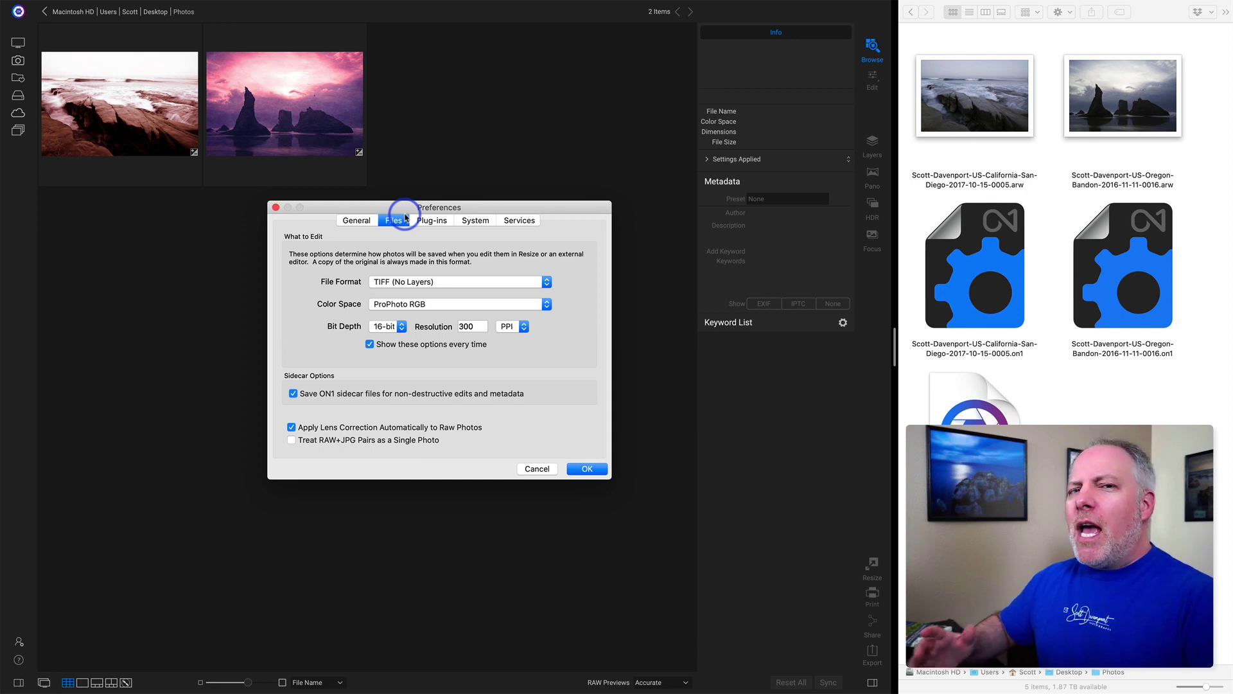
Close the preferences unchanged and select both the San Diego and Oregon photos.
{"action": "left_click", "coordinate": [537, 468]}
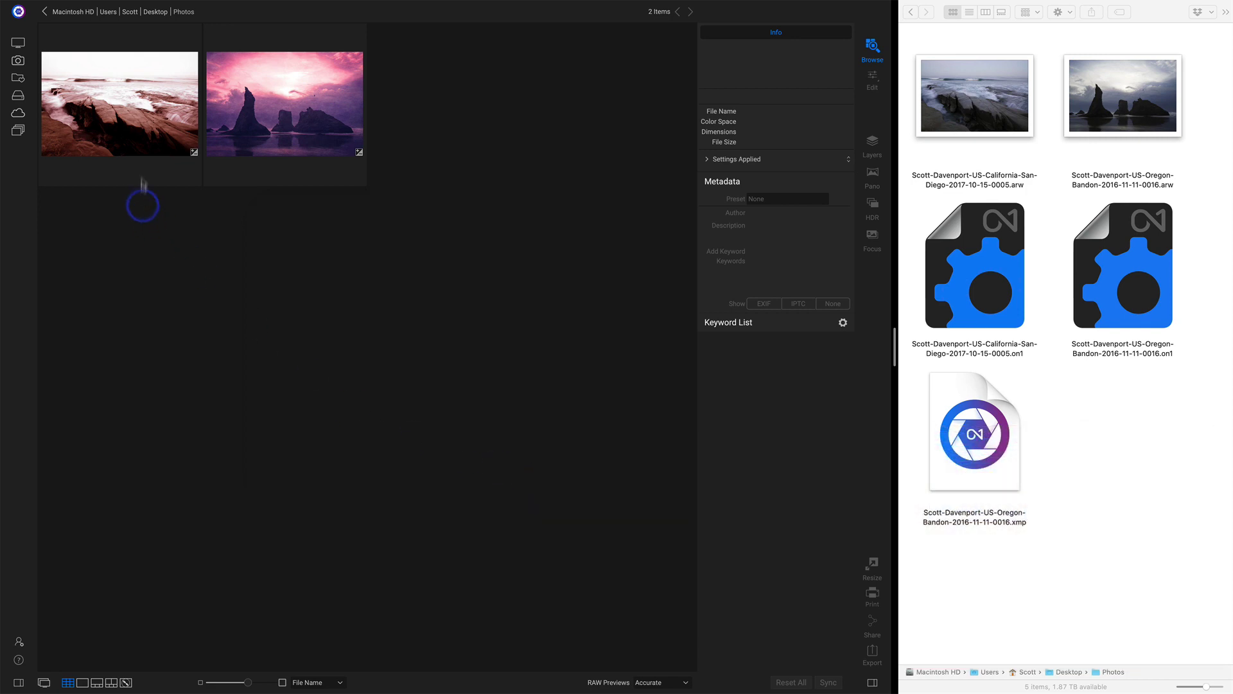
{"action": "left_click", "coordinate": [137, 124]}
{"action": "left_click", "coordinate": [247, 122], "text": "shift"}
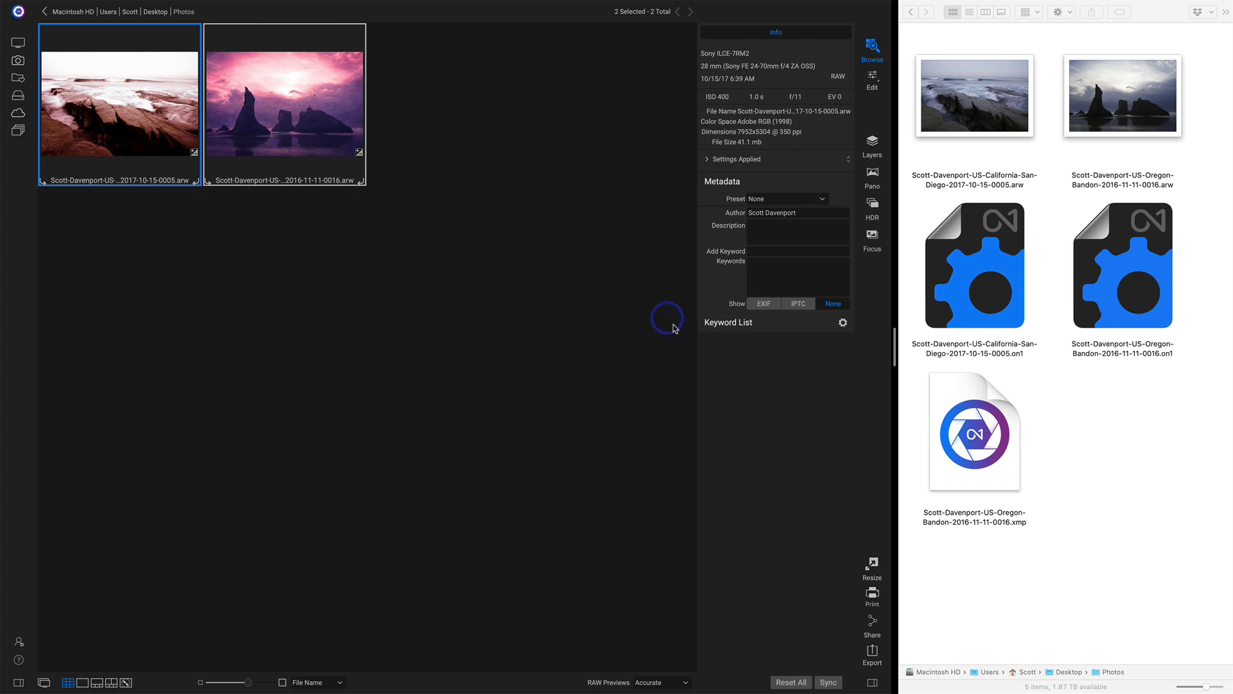
Enter 'sidecar' as the IPTC Scene Code for both selected photos.
{"action": "left_click", "coordinate": [778, 229]}
{"action": "left_click", "coordinate": [796, 303]}
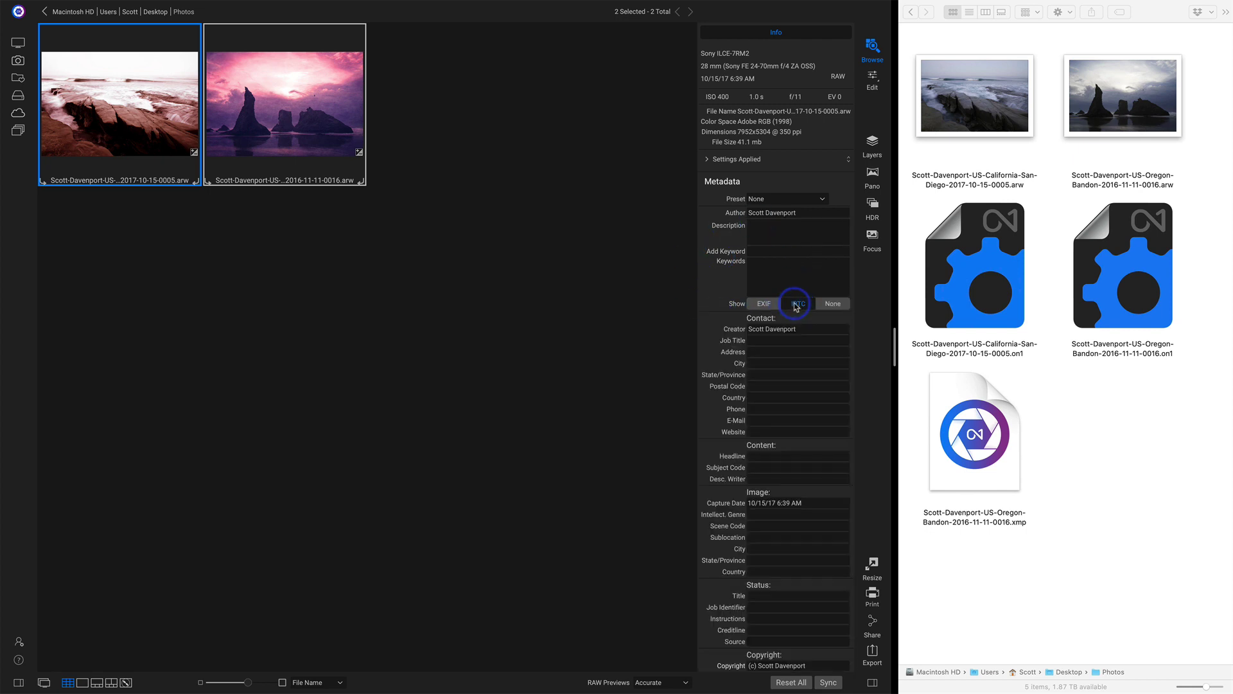
{"action": "left_click", "coordinate": [787, 395]}
{"action": "scroll", "coordinate": [787, 391], "scroll_direction": "down", "scroll_amount": 3}
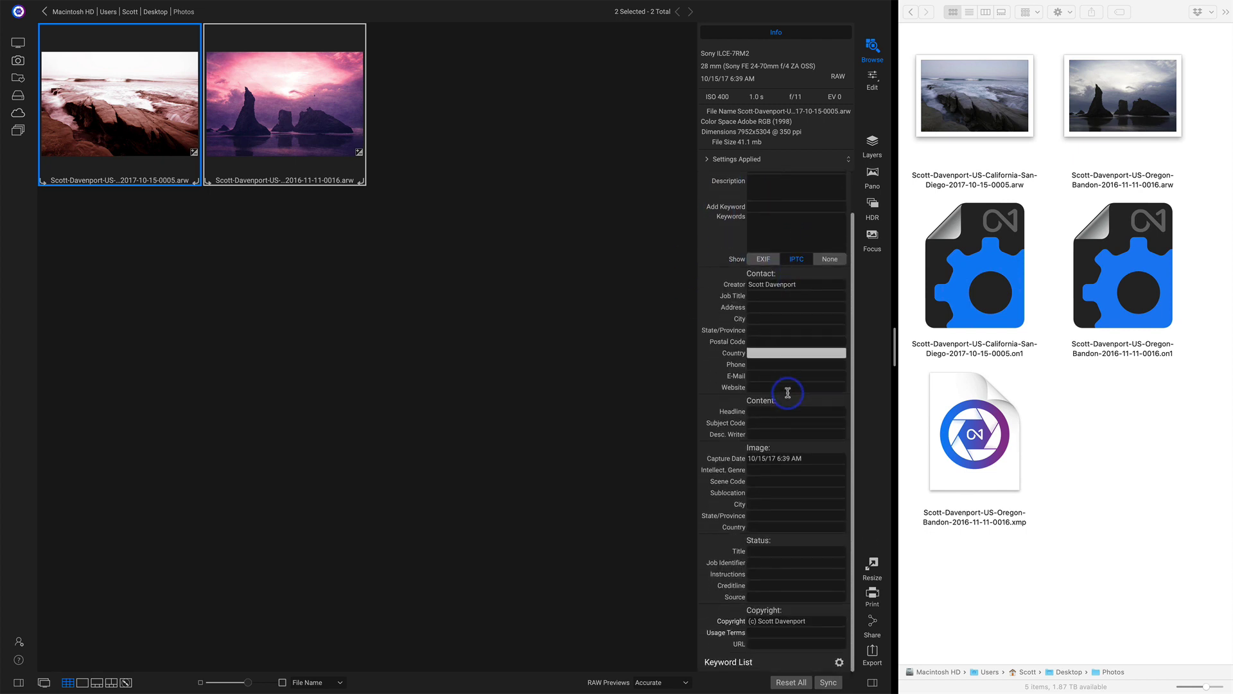
{"action": "left_click", "coordinate": [787, 392]}
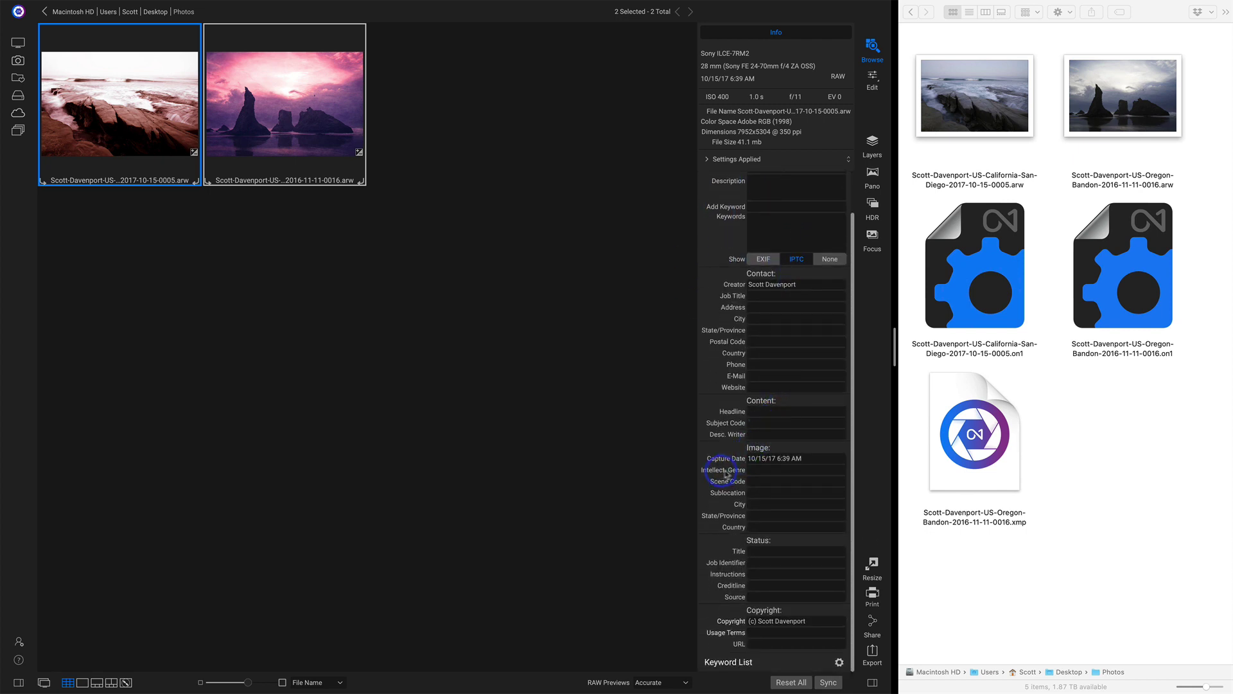
{"action": "left_click", "coordinate": [756, 470]}
{"action": "left_click", "coordinate": [756, 481]}
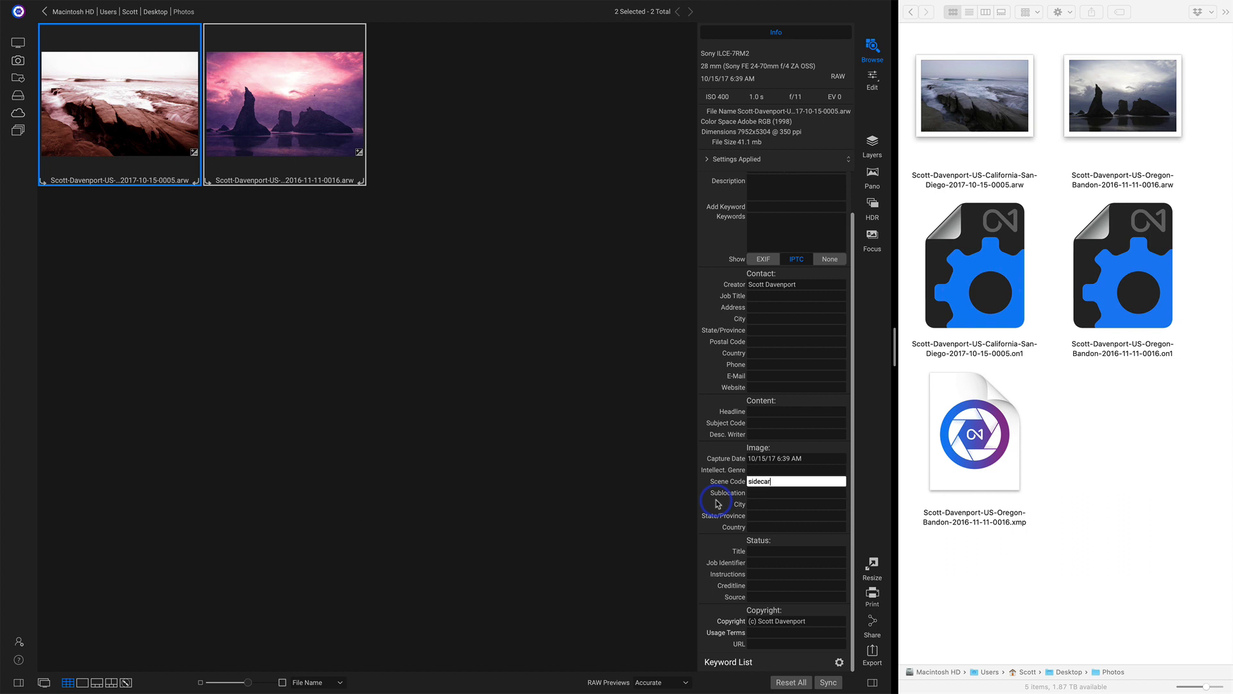
{"action": "key", "text": "Return"}
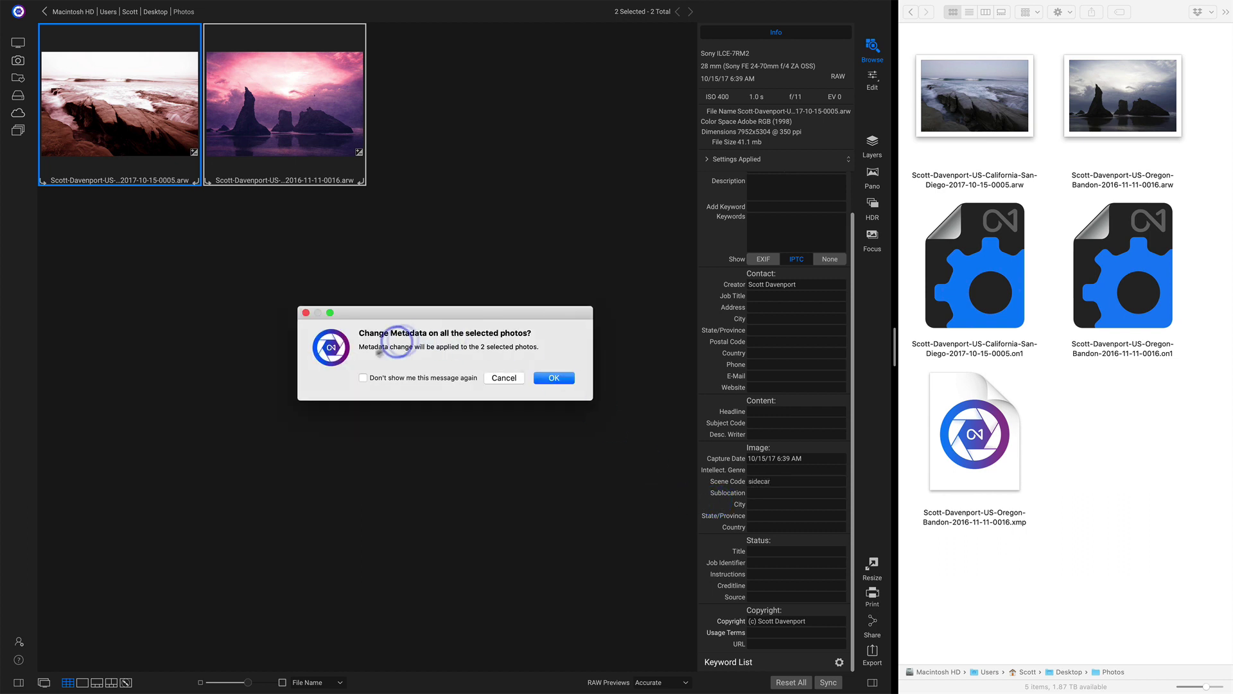
{"action": "left_click", "coordinate": [555, 377]}
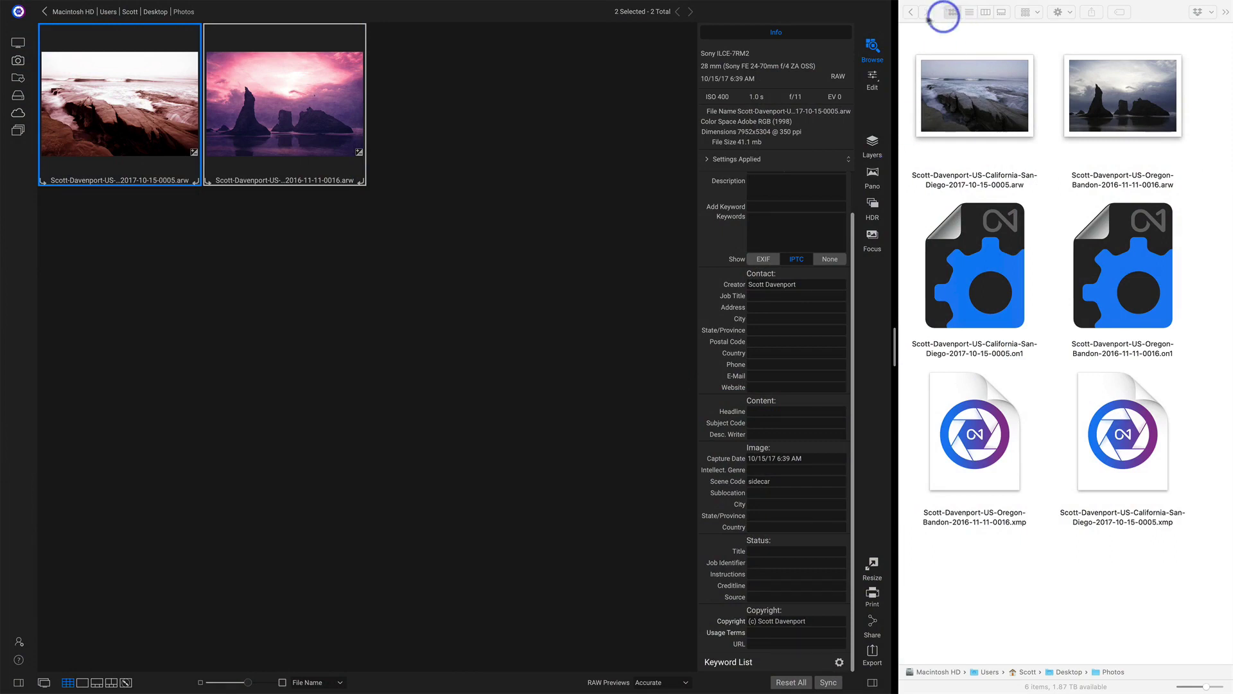
{"action": "left_click", "coordinate": [911, 13]}
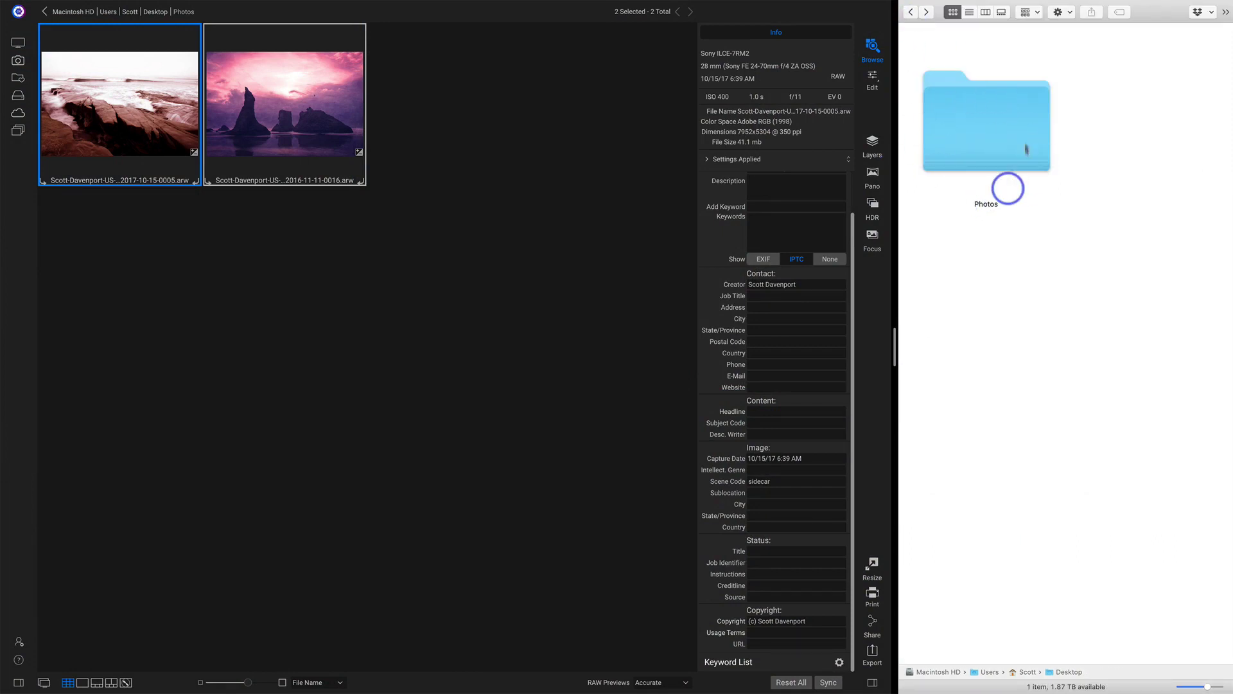
{"action": "double_click", "coordinate": [994, 155]}
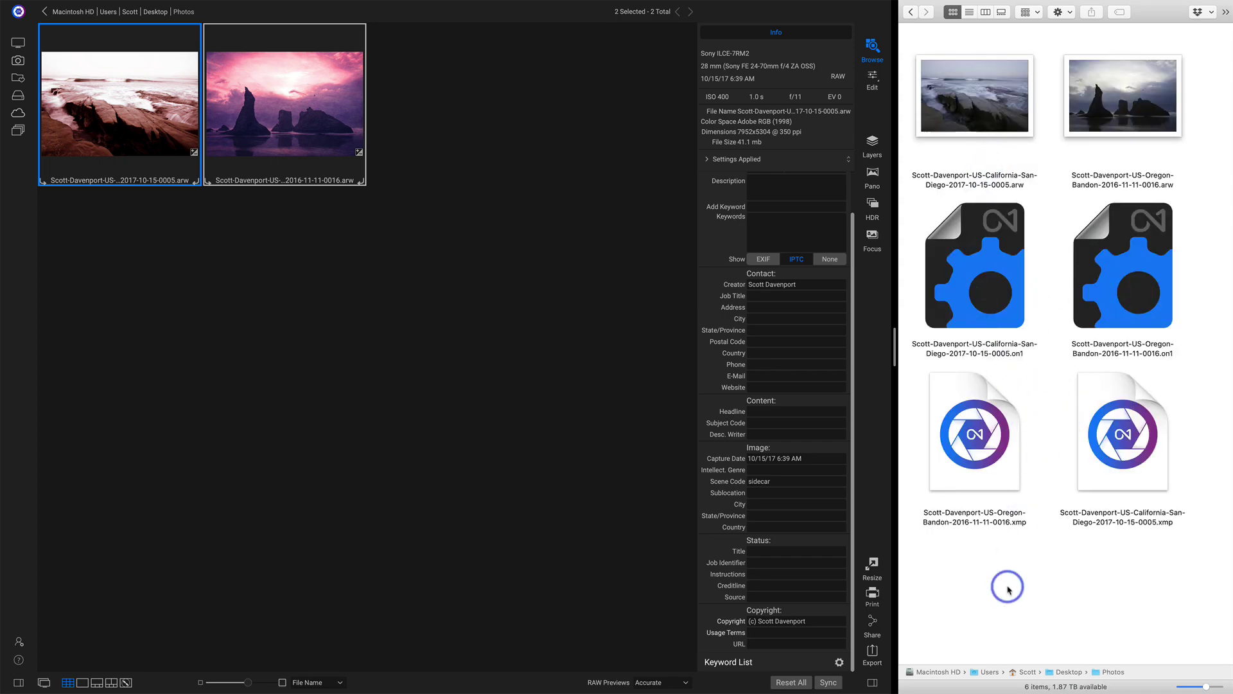